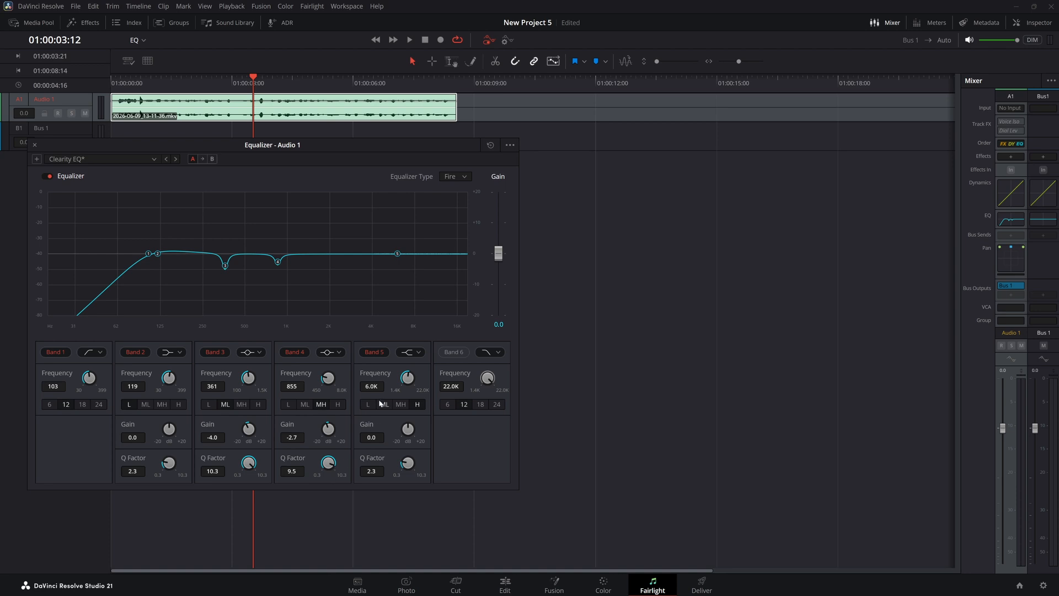
left_click_drag(398, 255, 393, 232)
key("ctrl+z")
left_click(406, 352)
left_click(407, 379)
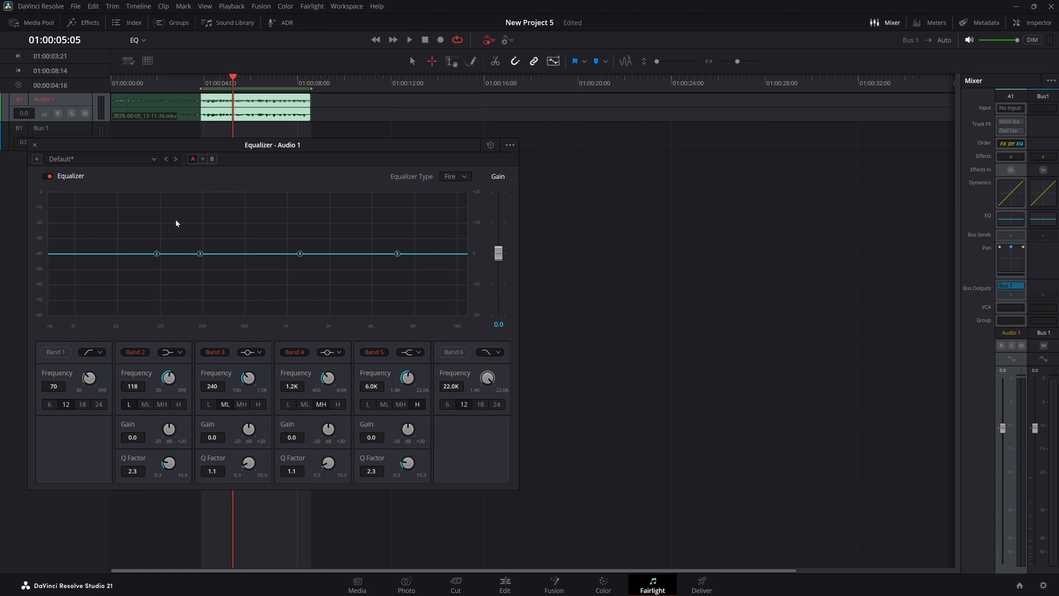
Step: Play the looped section of the clip from near 01:00:04:00 to examine its frequency spectrum with the flat equalizer
left_click(212, 83)
key("space")
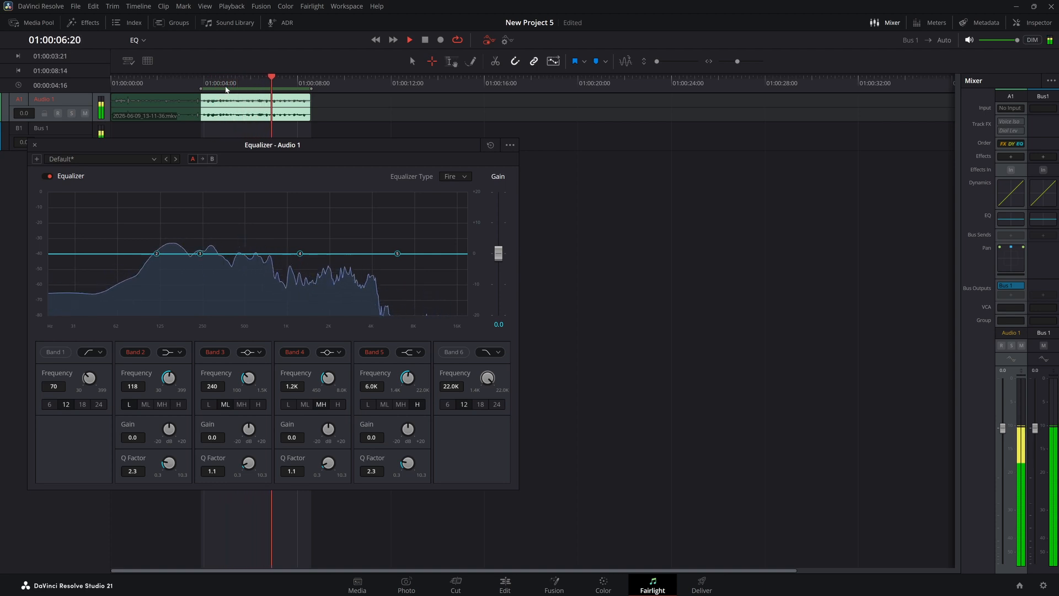
key("space")
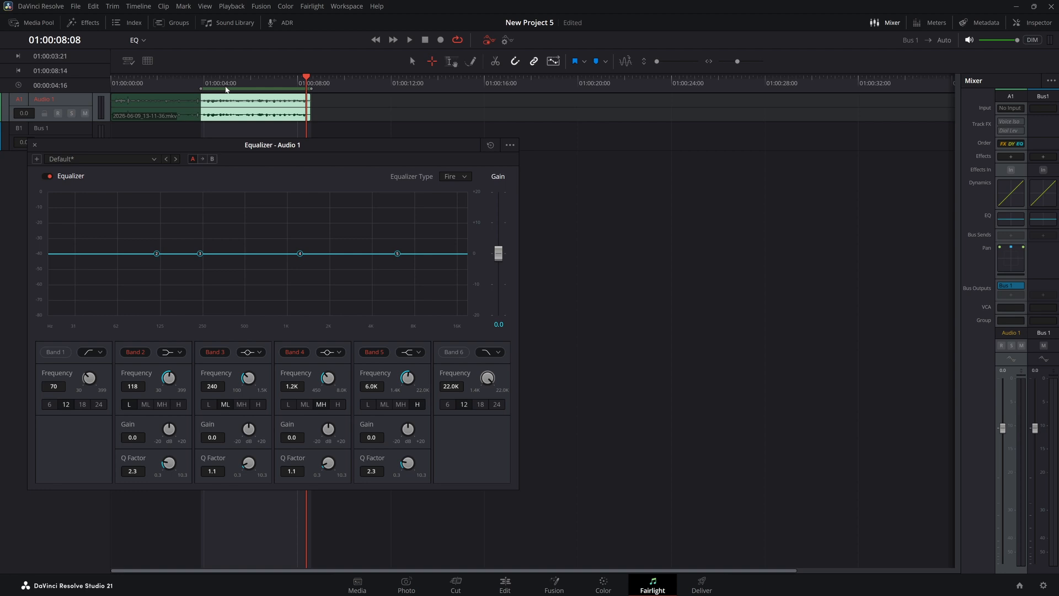
Step: Enable the Band 1 high-pass filter and set its frequency to 106 Hz
left_click(58, 351)
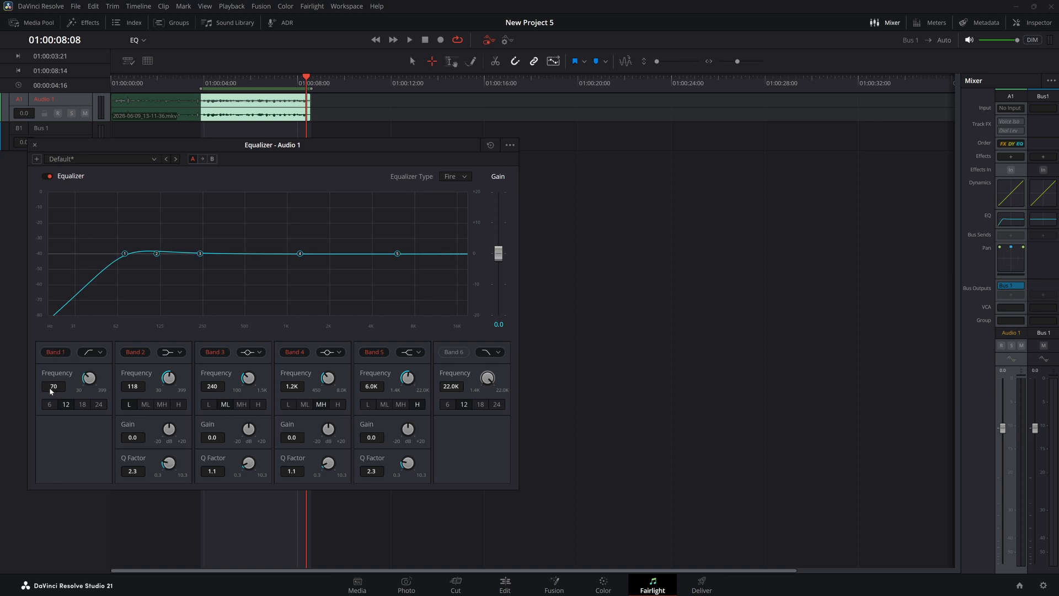
left_click_drag(53, 388, 71, 387)
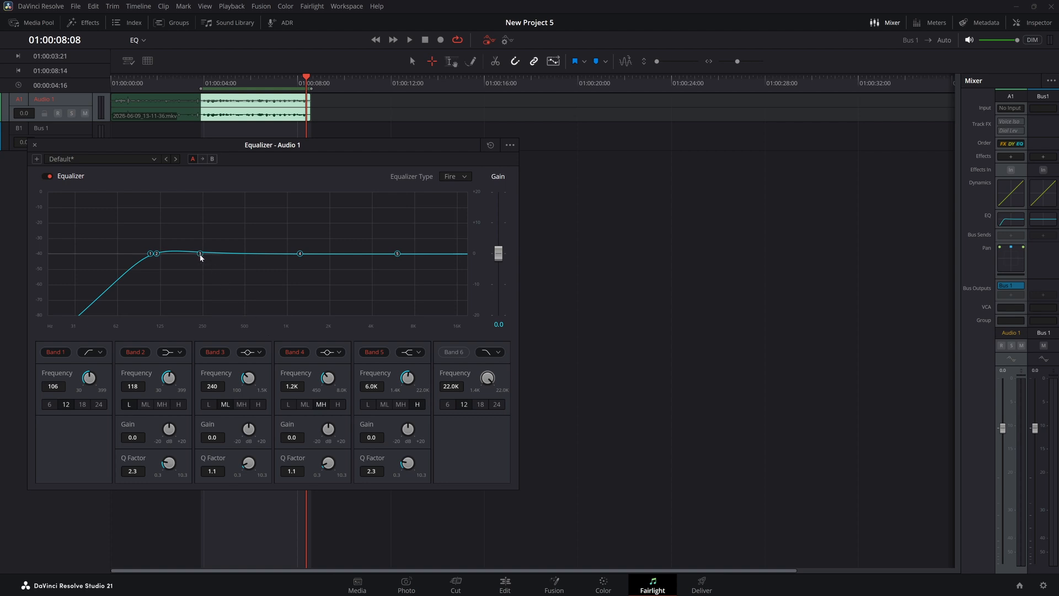
Step: Boost Band 3 to about +15.9 dB near 417 Hz with a Q factor of 1.7 while listening for harsh resonances during playback
left_click_drag(201, 257, 233, 236)
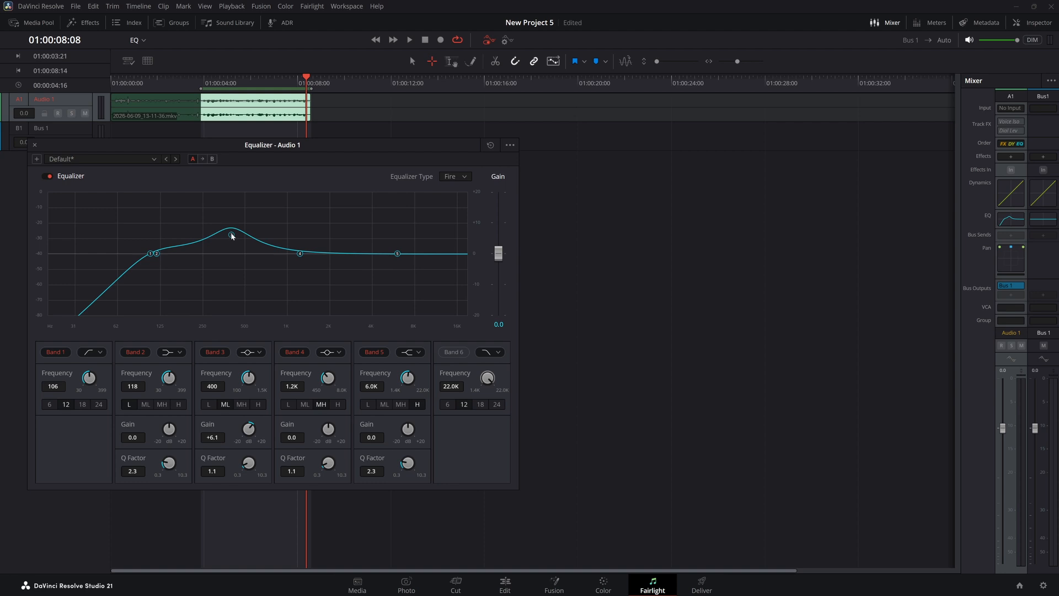
key("ctrl+s")
left_click_drag(247, 471, 257, 441)
key("ctrl+s")
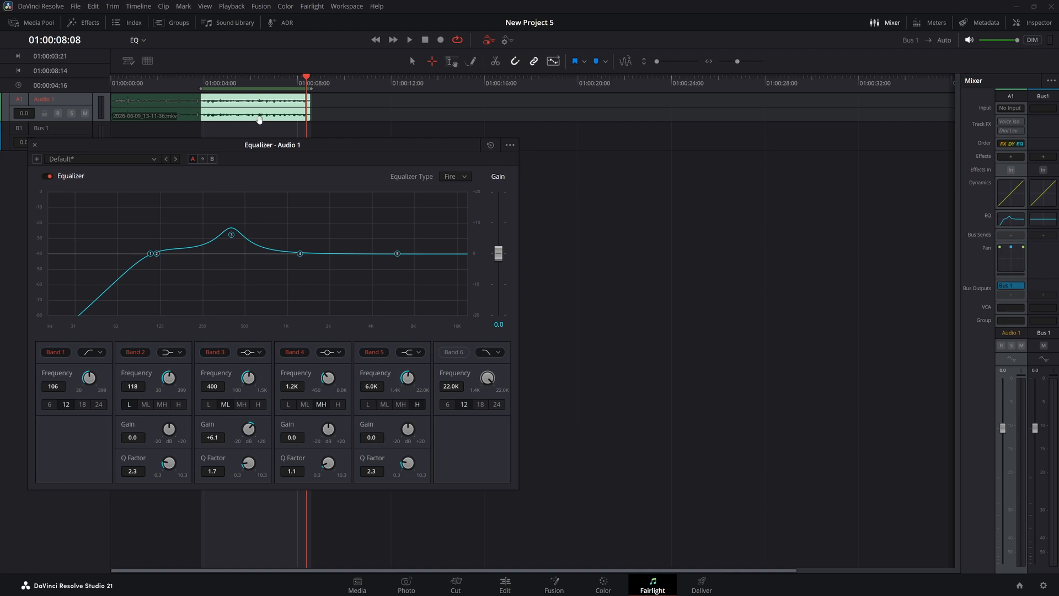
key("space")
left_click_drag(231, 235, 233, 206)
key("space")
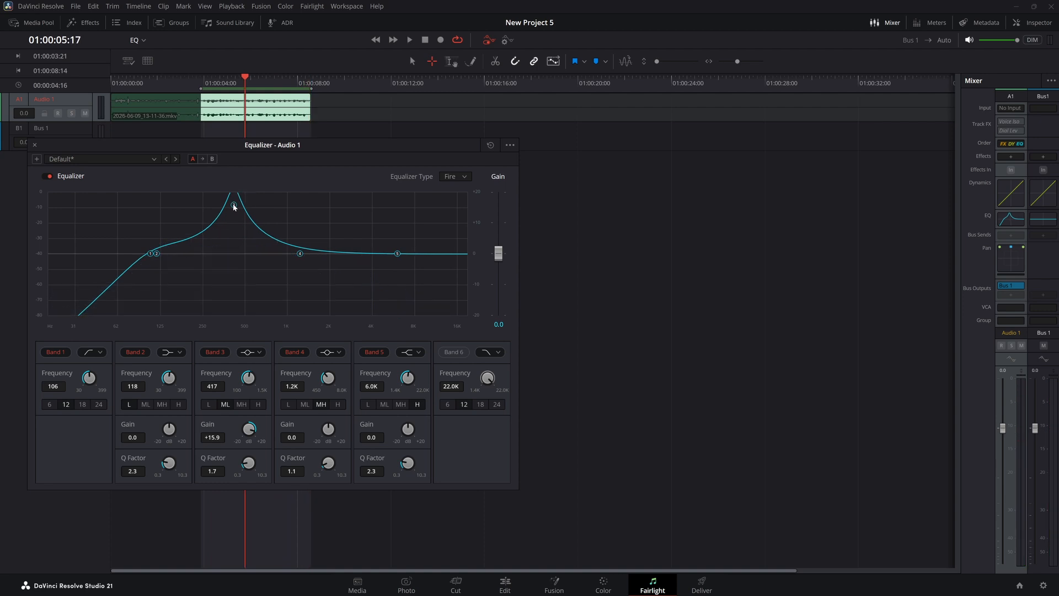
Step: Turn Band 3 into a narrow cut of -4.2 dB at 394 Hz with a Q factor of 10.3
left_click_drag(234, 207, 231, 267)
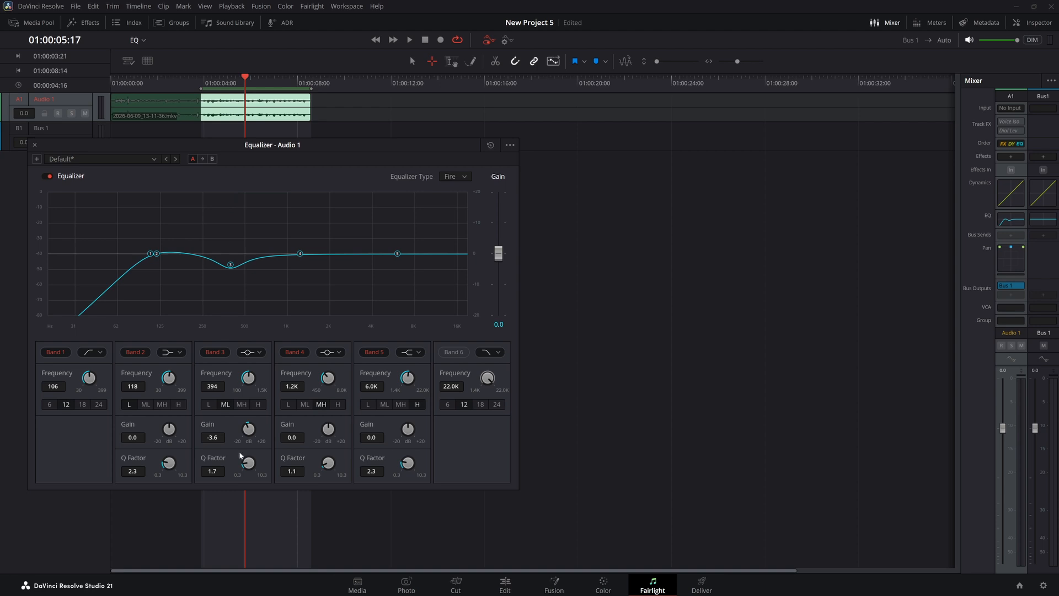
key("ctrl+s")
left_click_drag(242, 469, 323, 475)
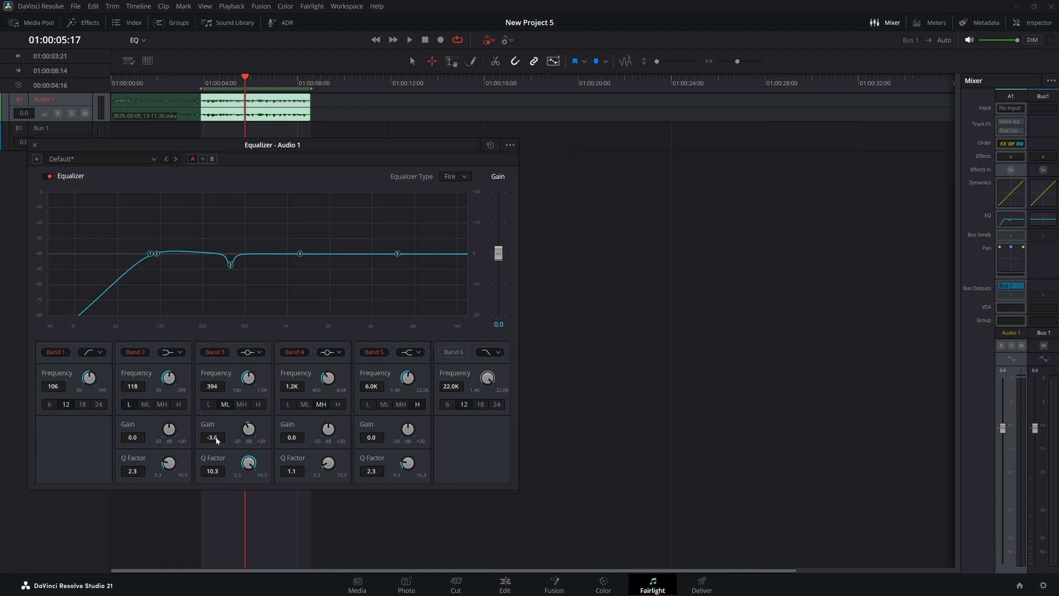
left_click_drag(215, 438, 212, 442)
Step: Boost Band 4 to about +16.5 dB near 932 Hz with a Q factor of 1.8 while listening for resonances during playback
left_click_drag(300, 254, 304, 219)
left_click_drag(325, 469, 338, 441)
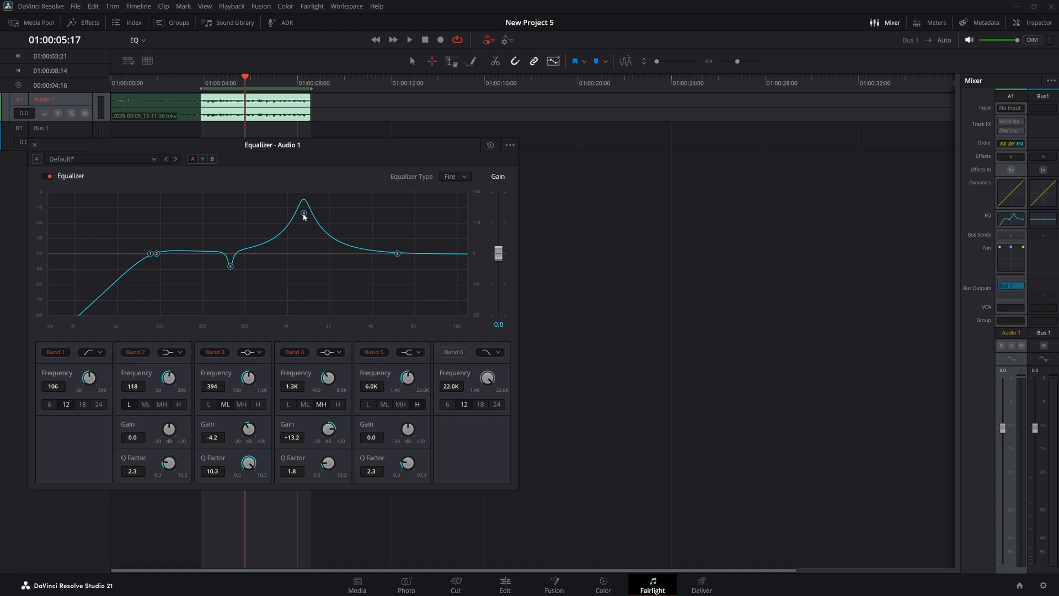
key("space")
left_click_drag(304, 217, 284, 205)
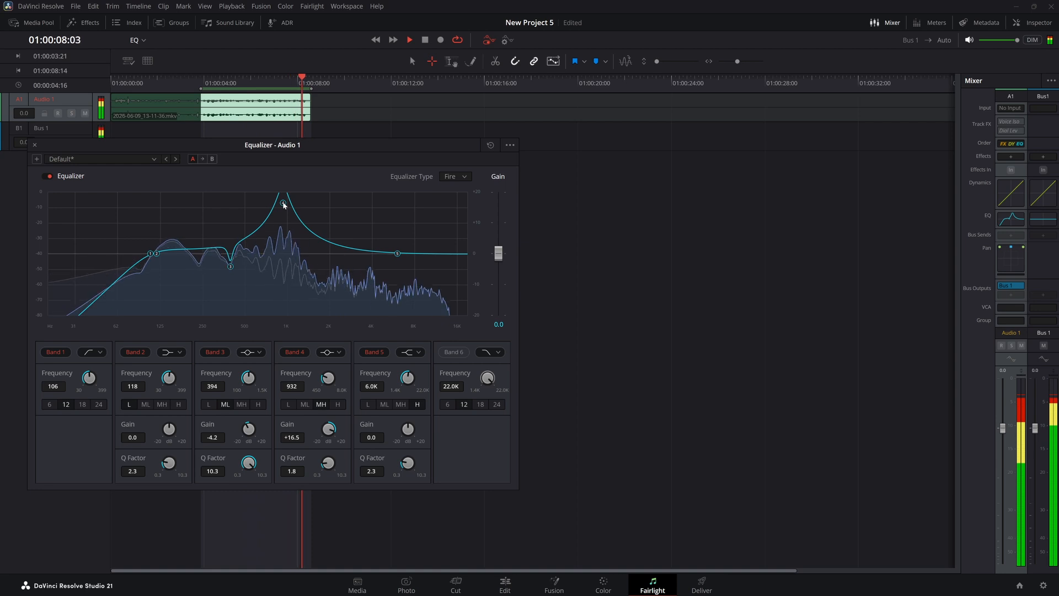
key("space")
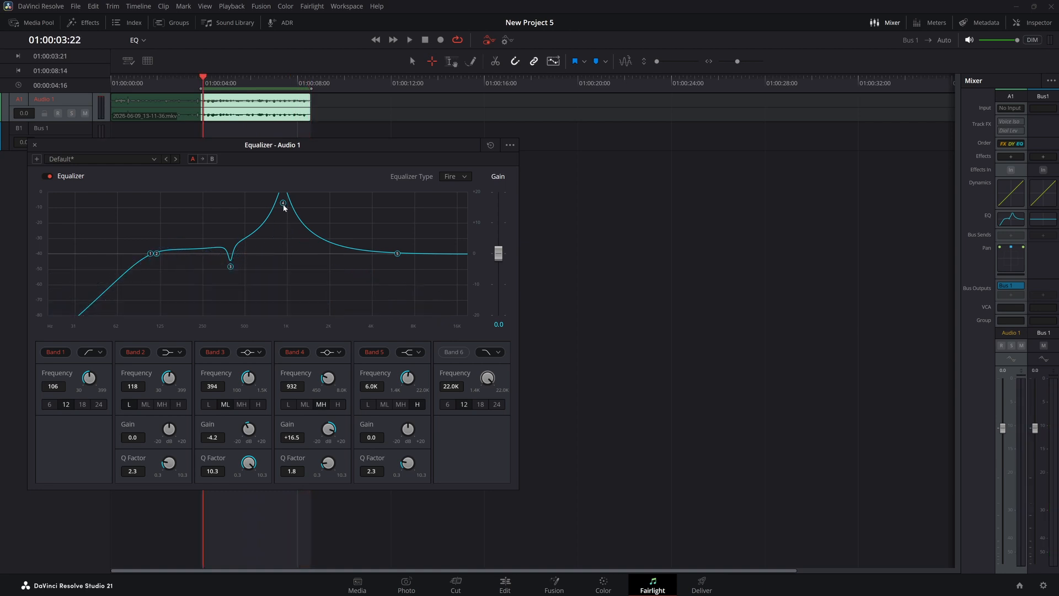
Step: Turn Band 4 into a narrow cut of -4.4 dB at 903 Hz with a Q factor of 10.3 and save the project
left_click_drag(283, 203, 281, 263)
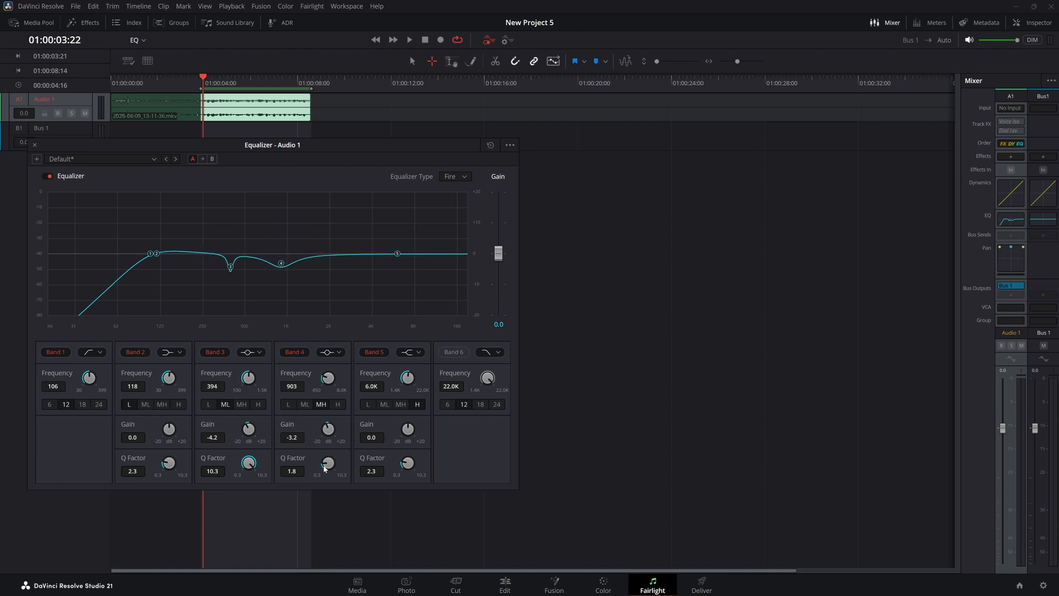
left_click_drag(323, 461, 590, 476)
key("ctrl+s")
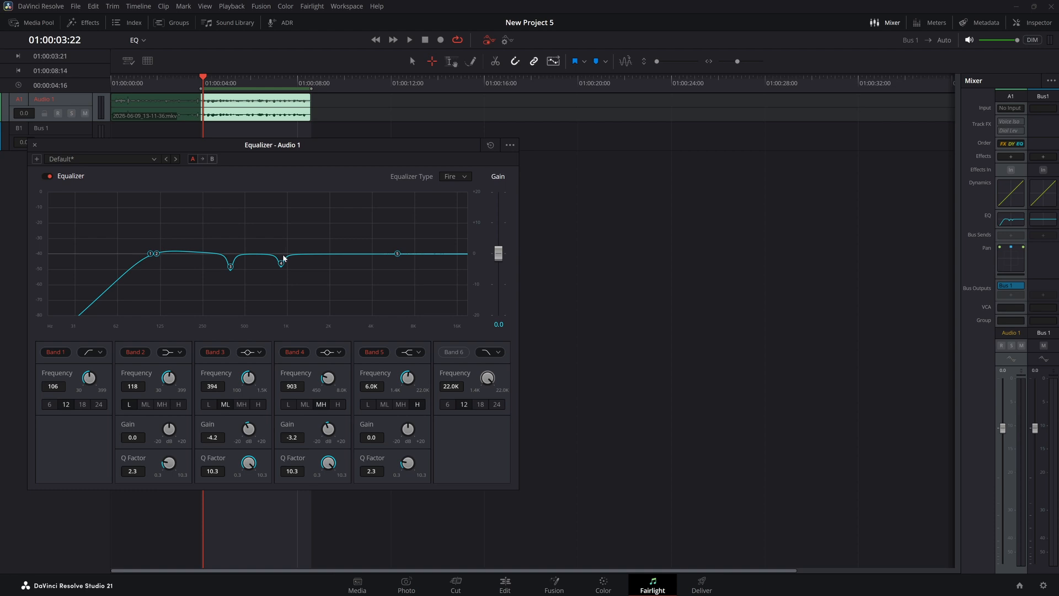
left_click_drag(299, 439, 287, 439)
key("ctrl+s")
Step: Switch Band 5 to a bell shape and boost it about +8.2 dB near 6.5 kHz, checking the sound during playback
left_click_drag(397, 257, 408, 234)
left_click(412, 352)
left_click(414, 377)
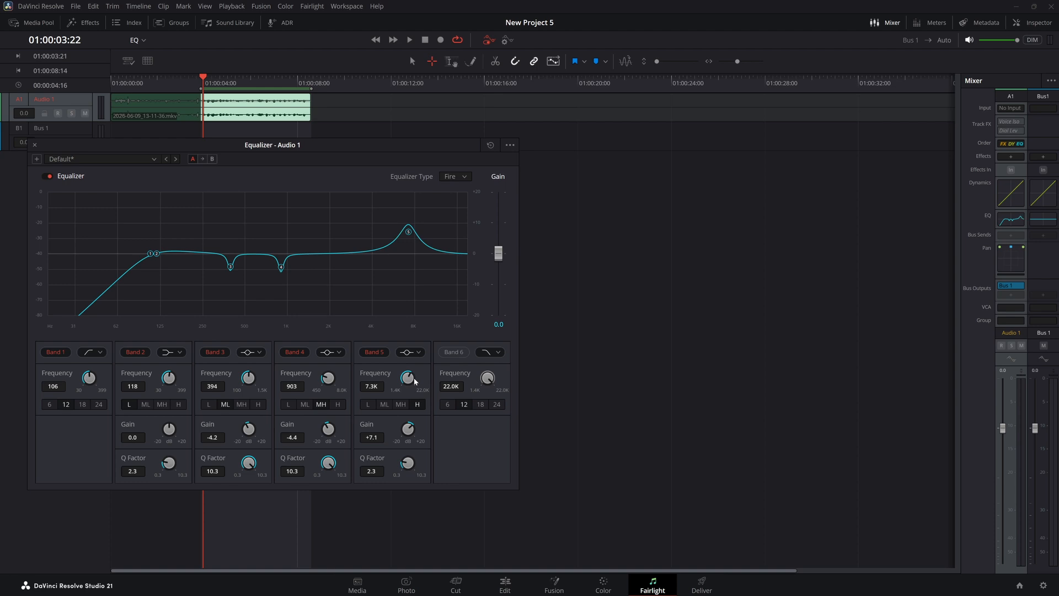
mouse_move(408, 234)
left_mouse_down()
mouse_move(424, 215)
mouse_move(402, 217)
mouse_move(404, 225)
left_mouse_up()
key("space")
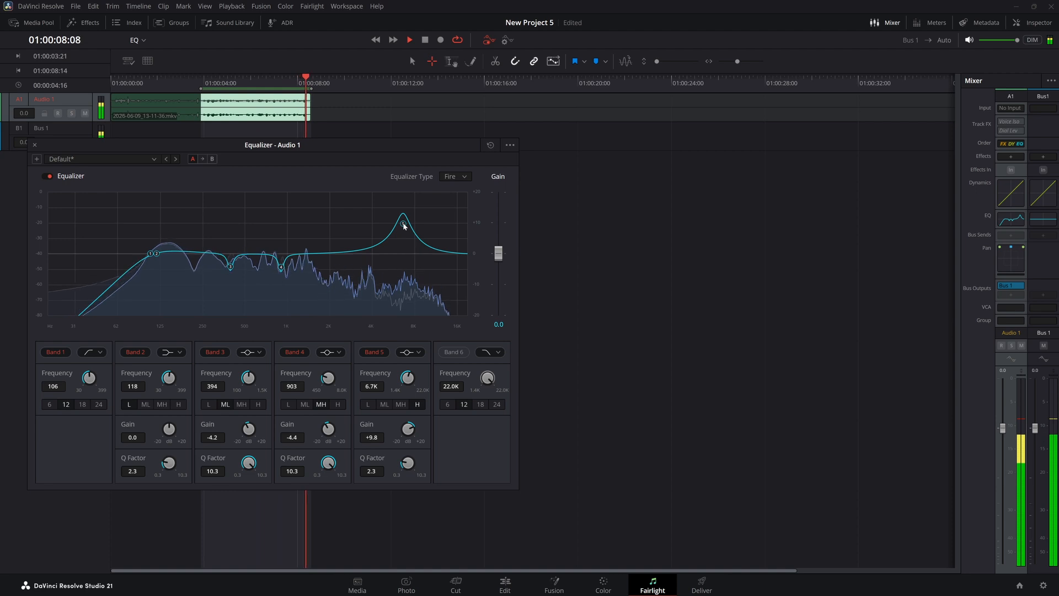
key("space")
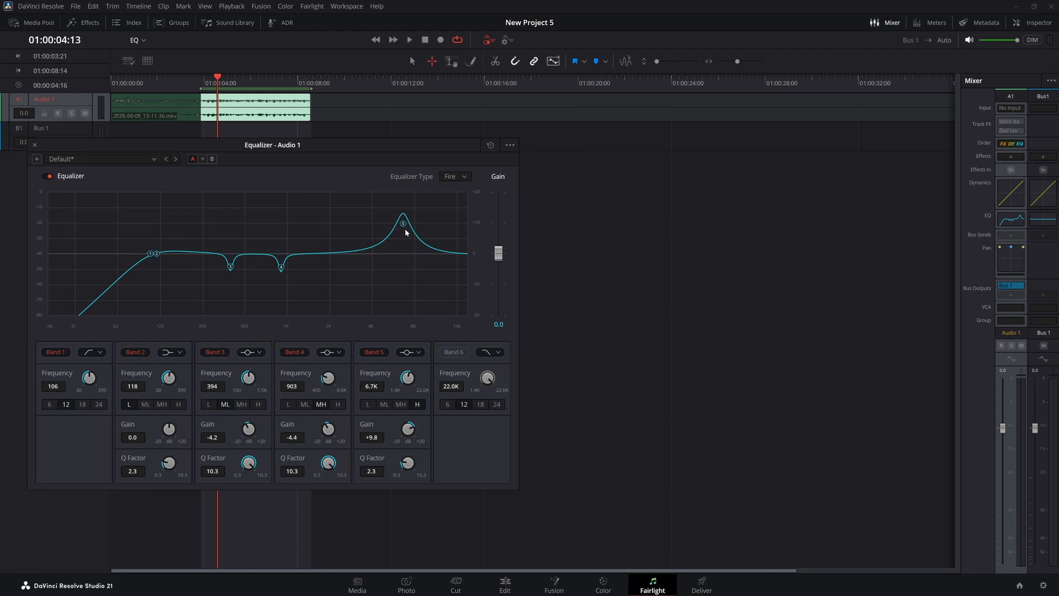
left_click_drag(405, 228, 402, 227)
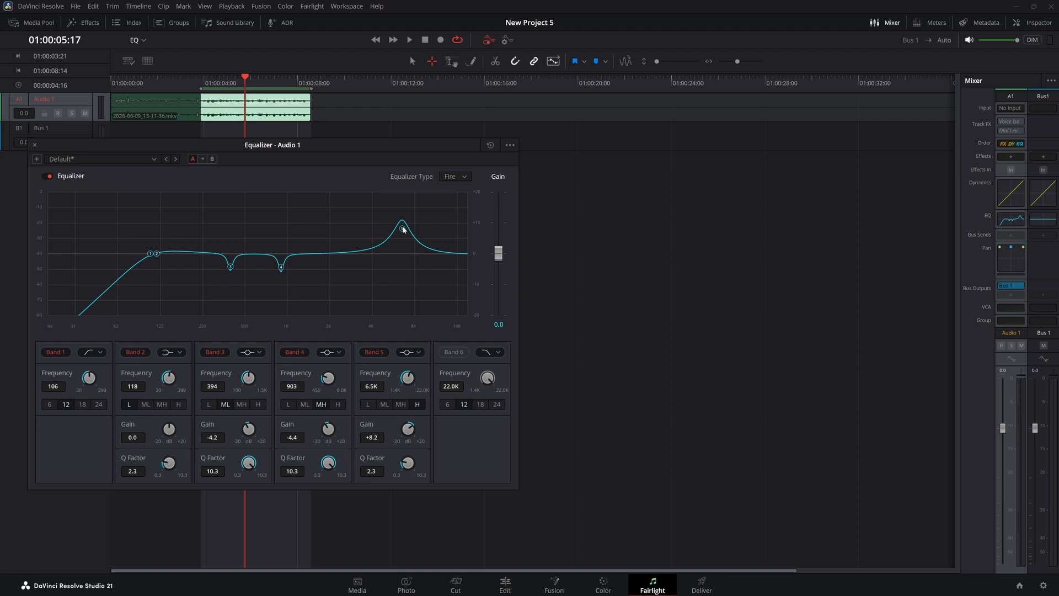
Step: Enable Band 6 as a bell boost of about +4.7 dB at 17.7 kHz with a Q factor of 4.8, and play the clip
left_click(457, 352)
left_click(491, 351)
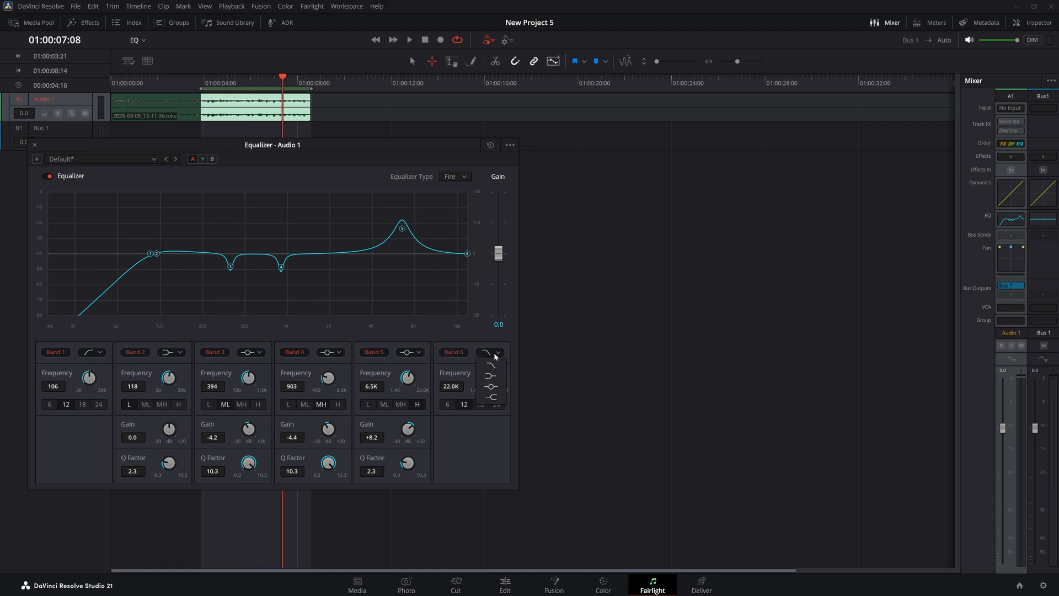
left_click(490, 386)
left_click_drag(468, 254, 467, 240)
left_click_drag(477, 462, 556, 415)
mouse_move(466, 240)
left_mouse_down()
mouse_move(403, 229)
mouse_move(463, 241)
left_mouse_up()
key("space")
key("space")
key("space")
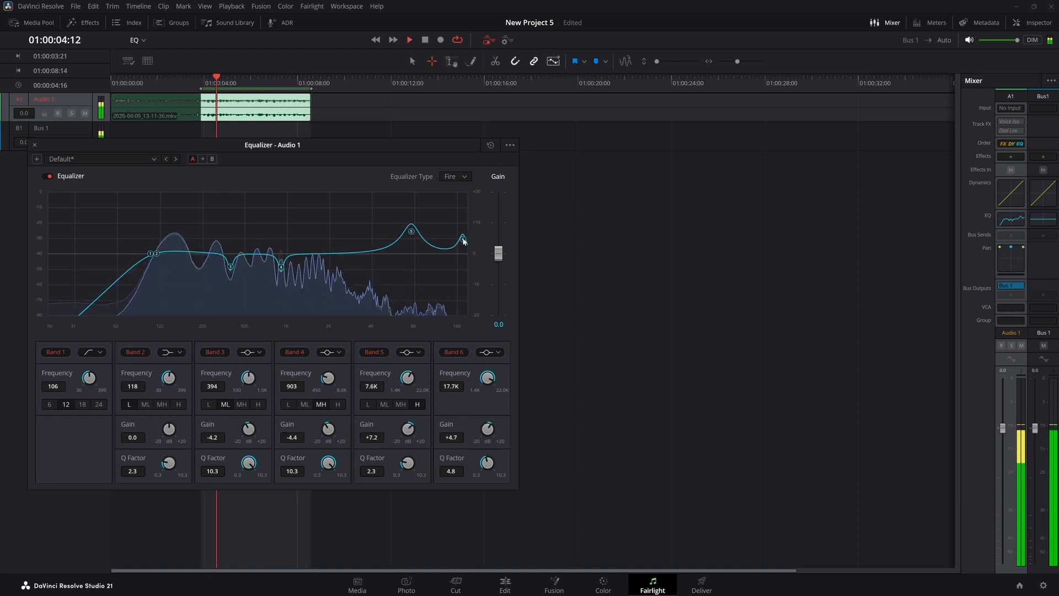
key("space")
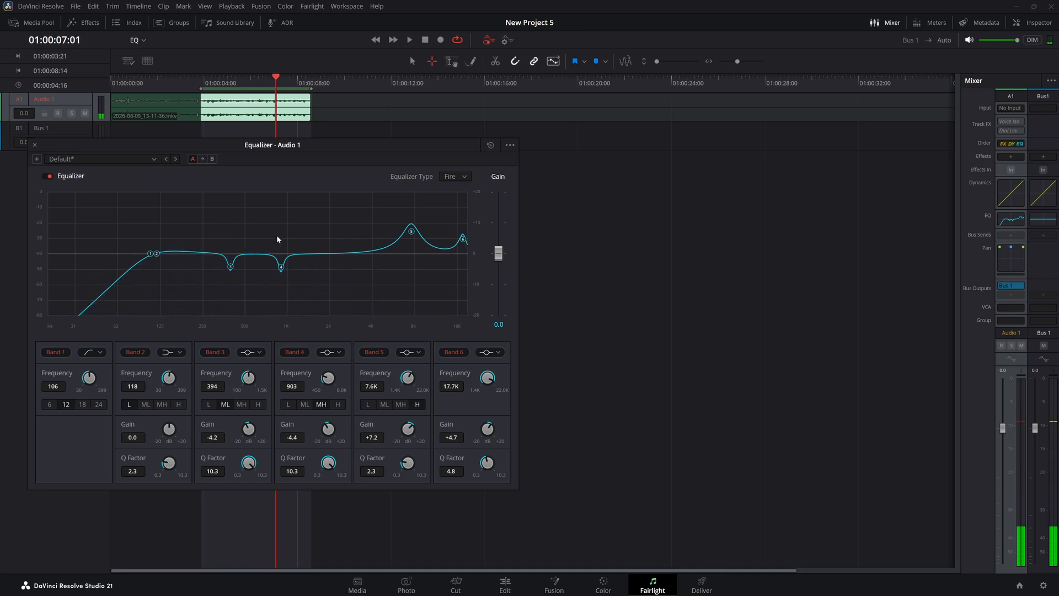
Step: Compare playback of the looped section from its start with the equalizer bypassed and with it switched back on
left_click(205, 78)
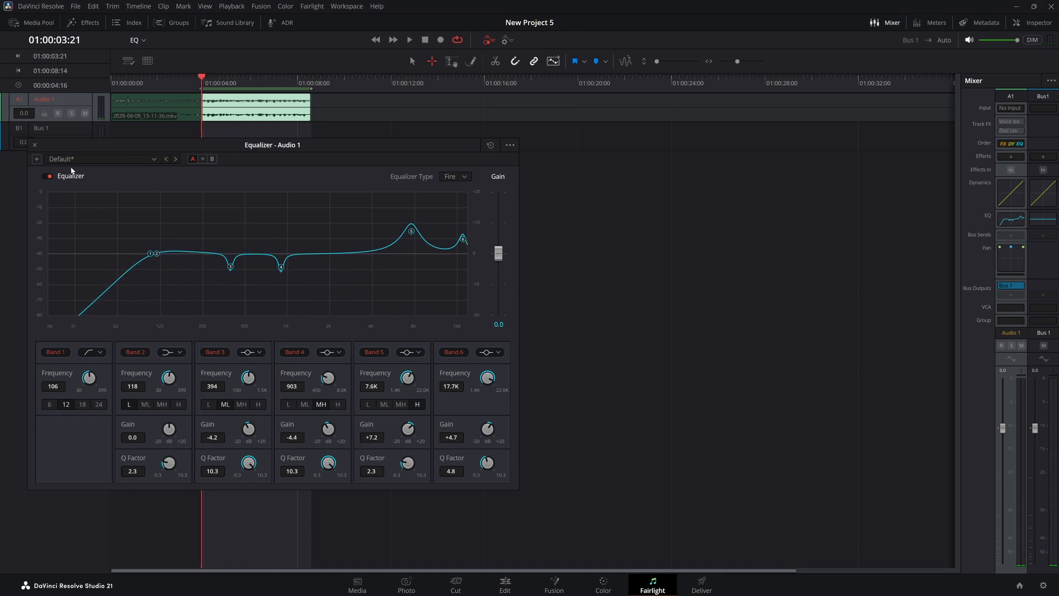
left_click(49, 177)
key("space")
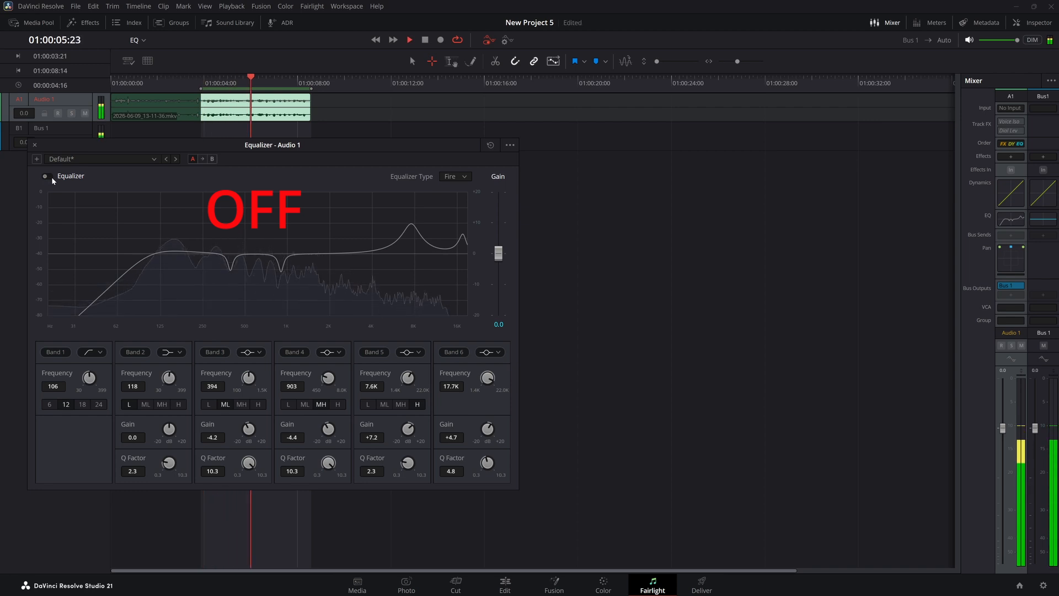
key("space")
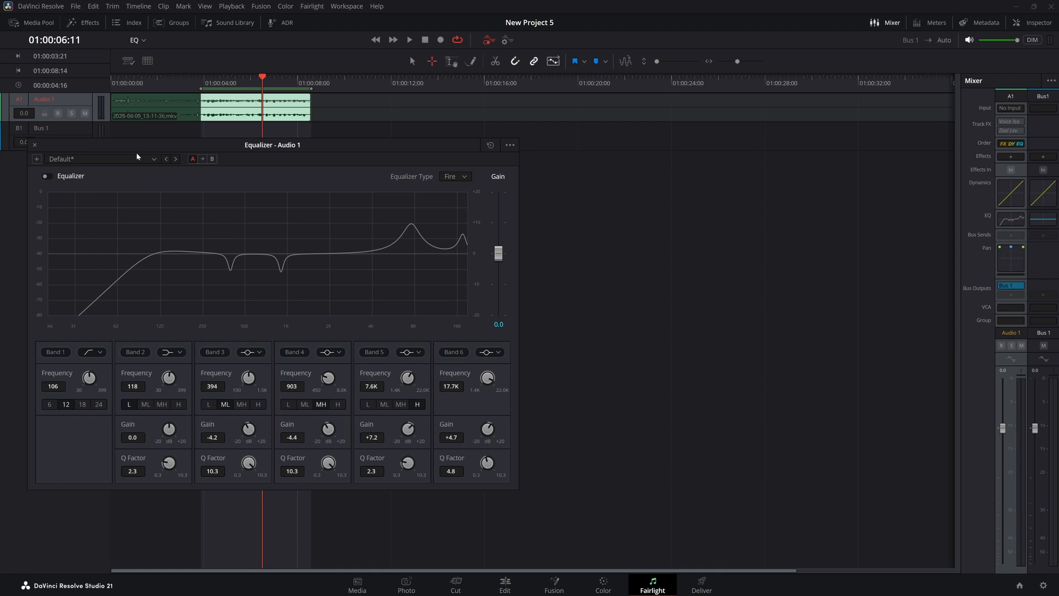
left_click(48, 177)
key("space")
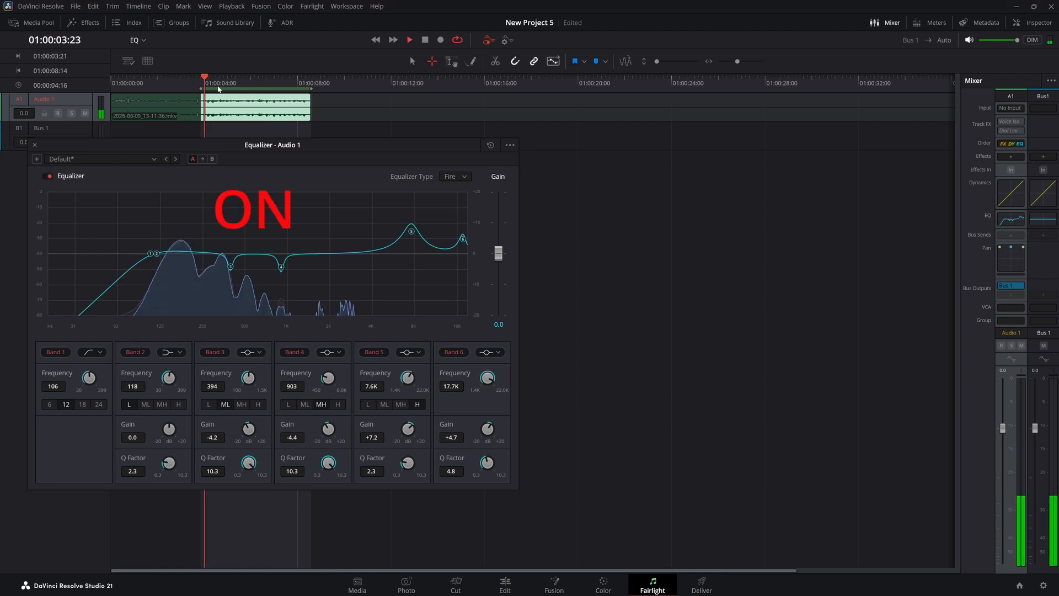